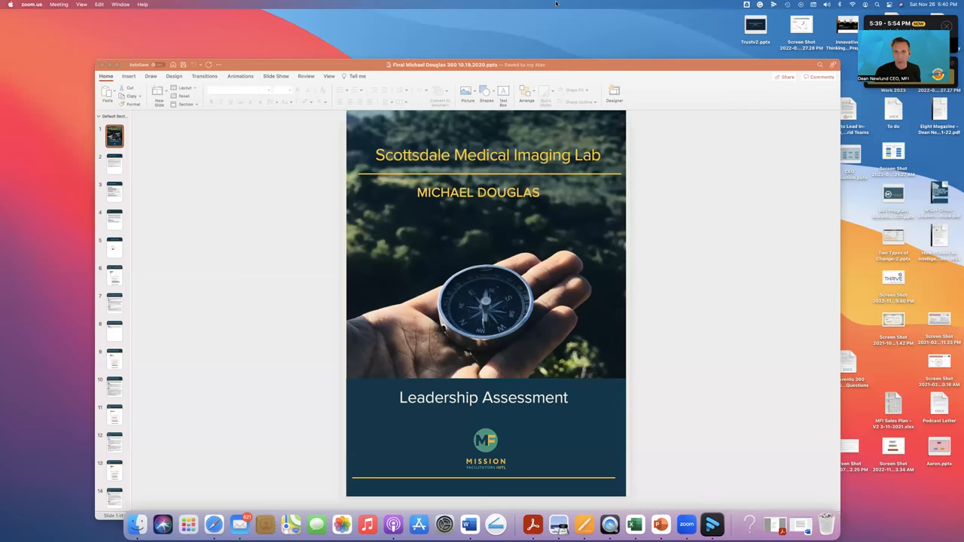
Activate the Leadership Assessment deck showing the How to read this report slide
left_click(771, 318)
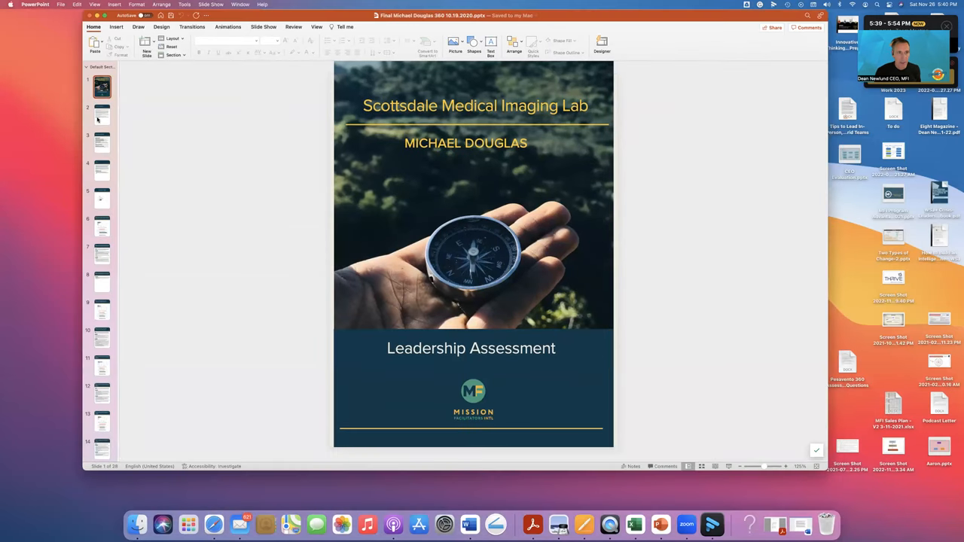
left_click(100, 116)
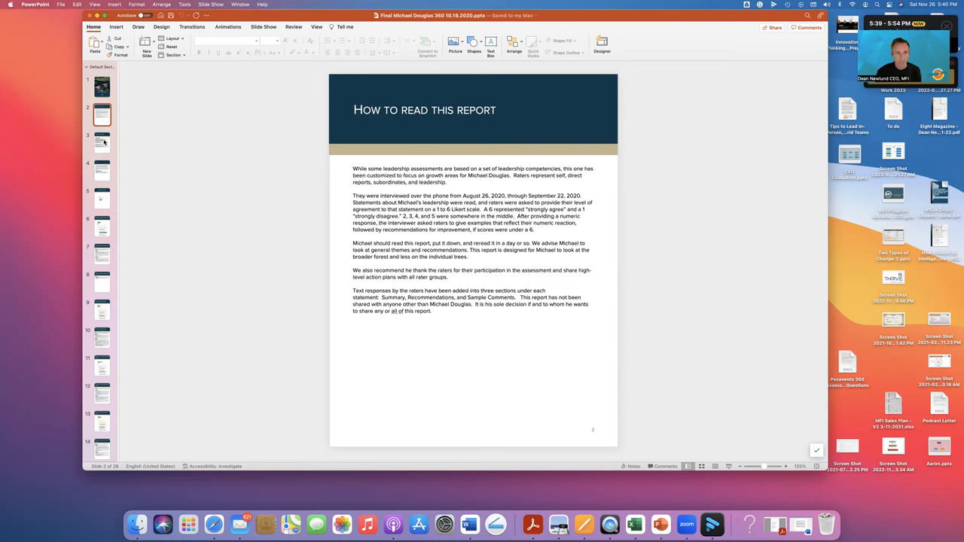
Jump to the Our Lens on Learning slide from the thumbnail pane
left_click(102, 144)
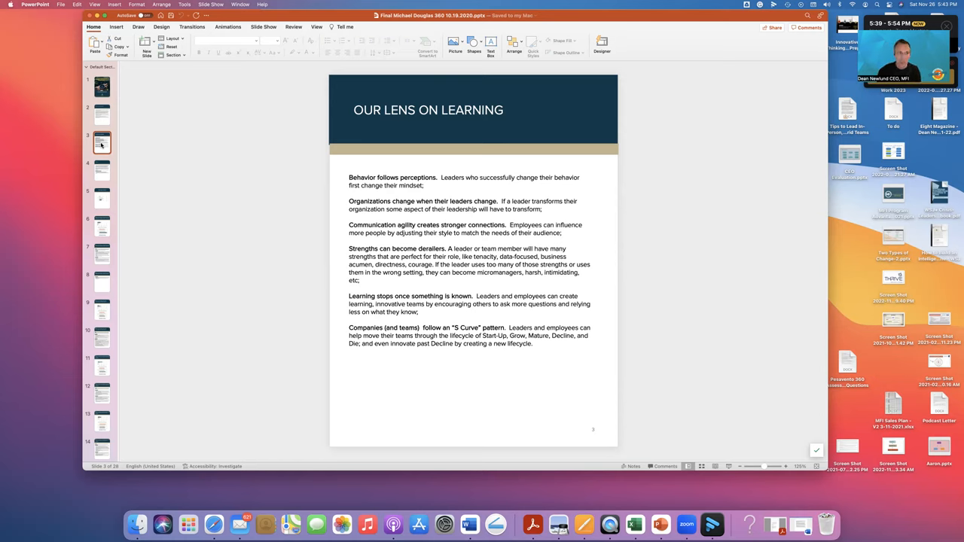
Jump to the Context slide with the four board recommendations
left_click(103, 172)
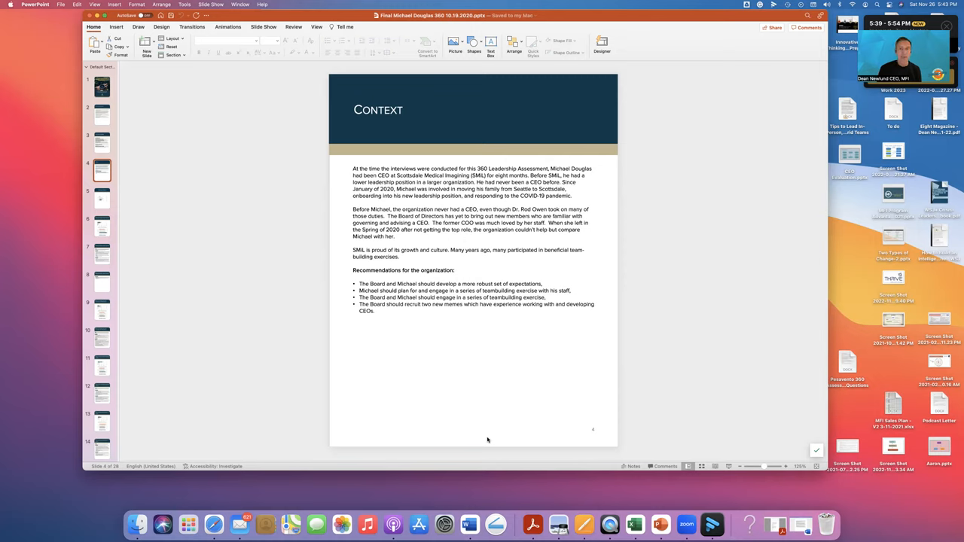
Advance to the Participant Profile slide charting the rater-group percentages
key("Down")
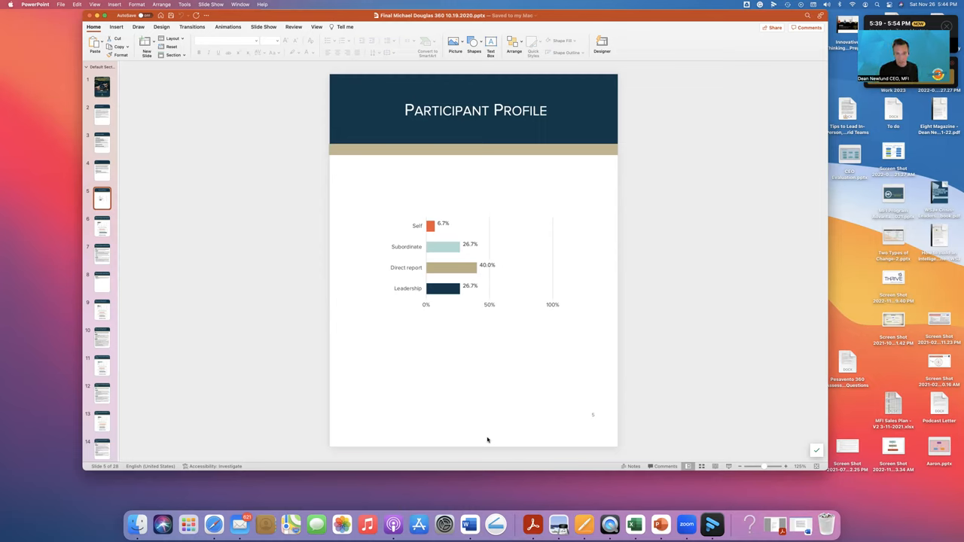
Advance through the two open-minded, safe environment rating and comment slides
key("Down")
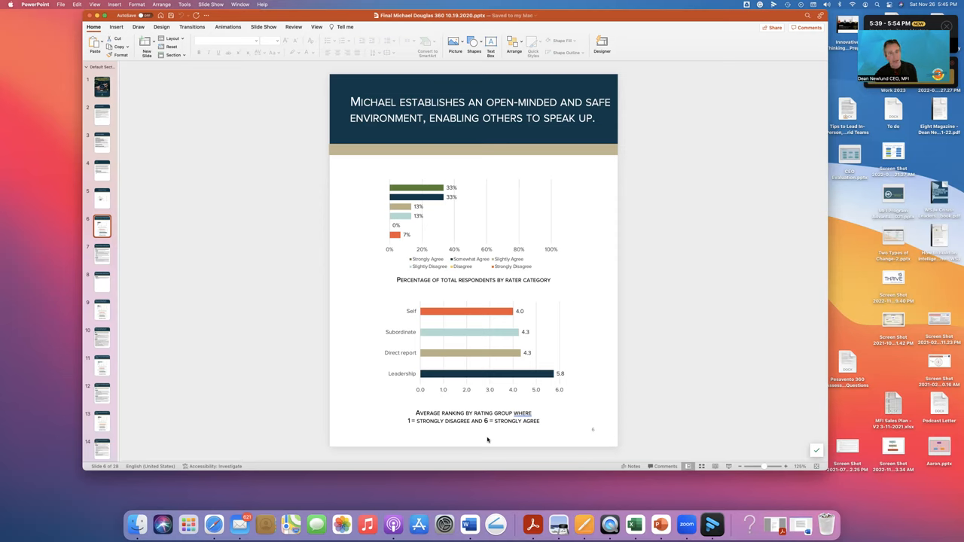
key("Down")
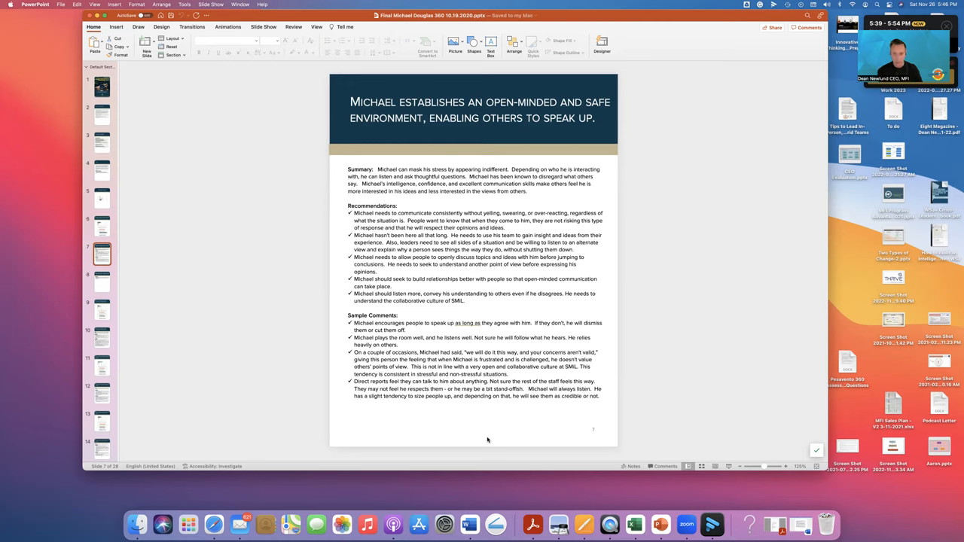
scroll(488, 439, "down", 1)
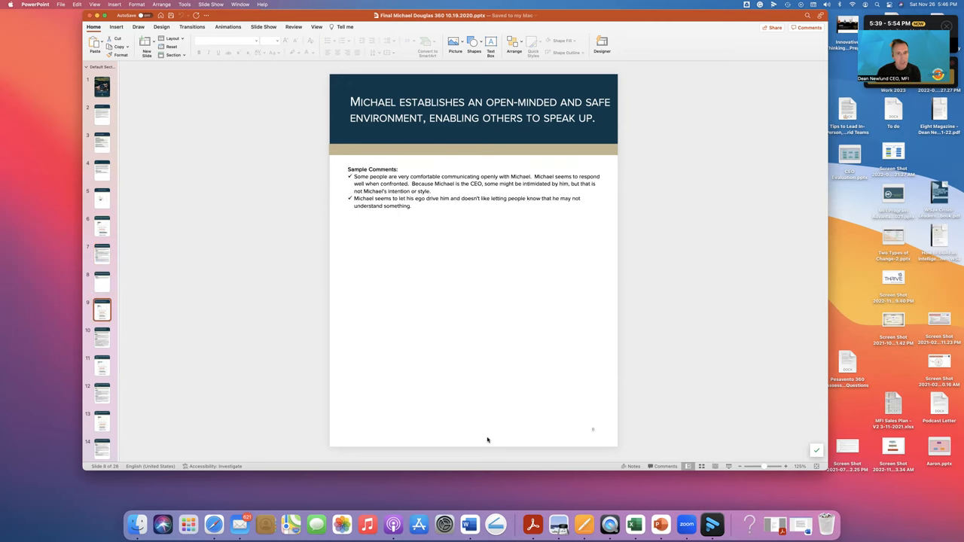
scroll(487, 439, "down", 1)
scroll(487, 439, "down", 1)
scroll(487, 439, "down", 2)
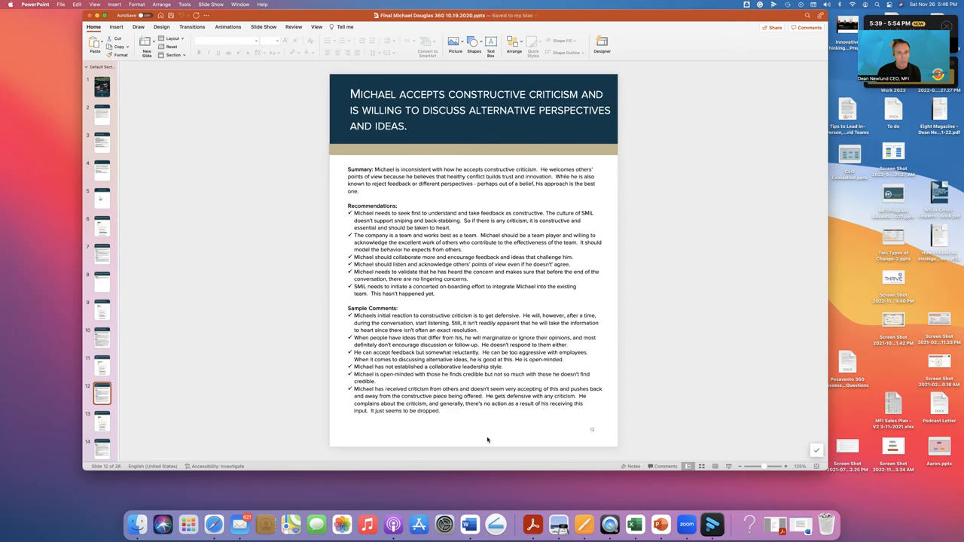
scroll(487, 439, "down", 1)
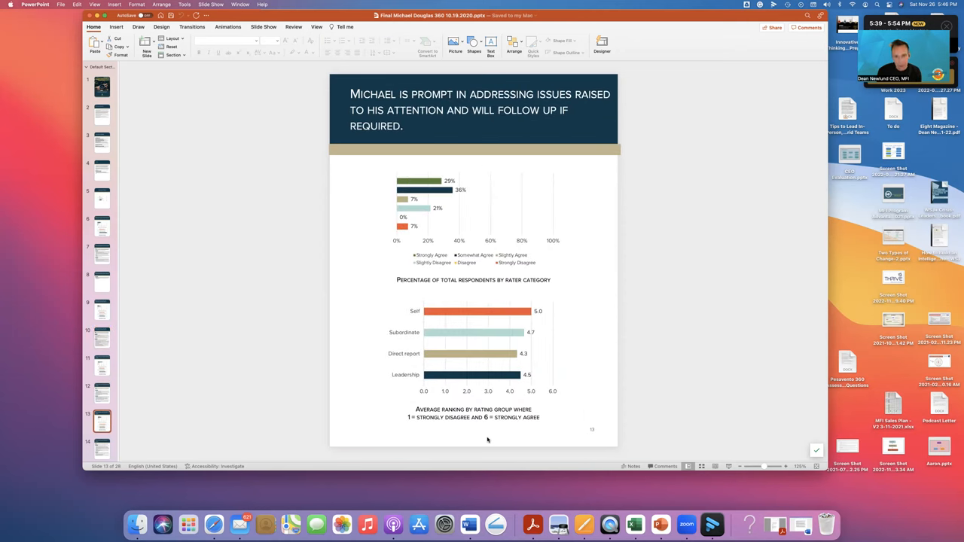
scroll(487, 439, "down", 1)
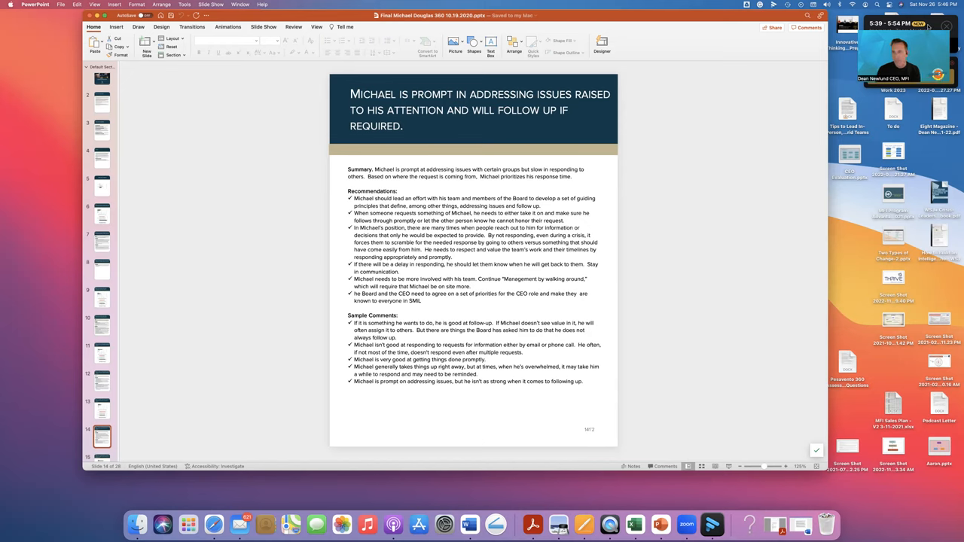
left_click_drag(904, 34, 653, 56)
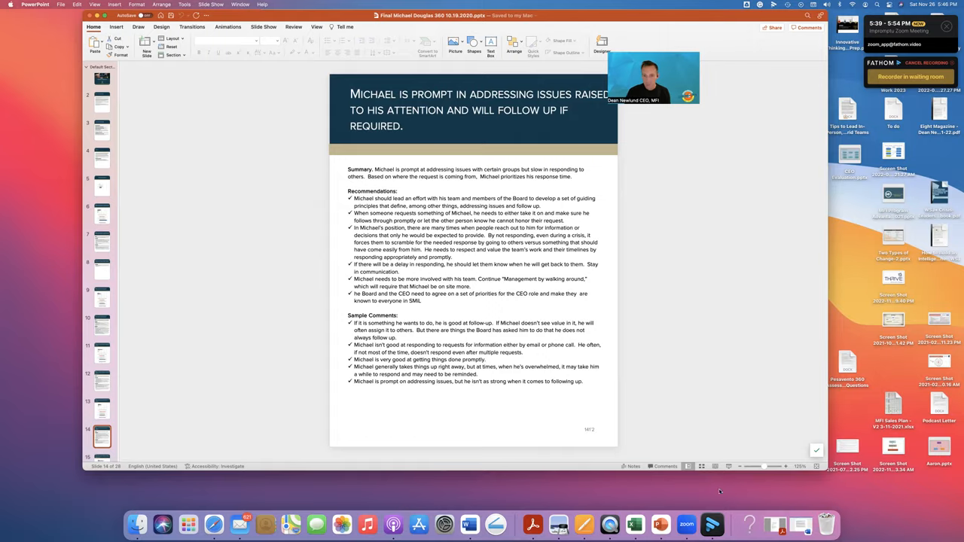